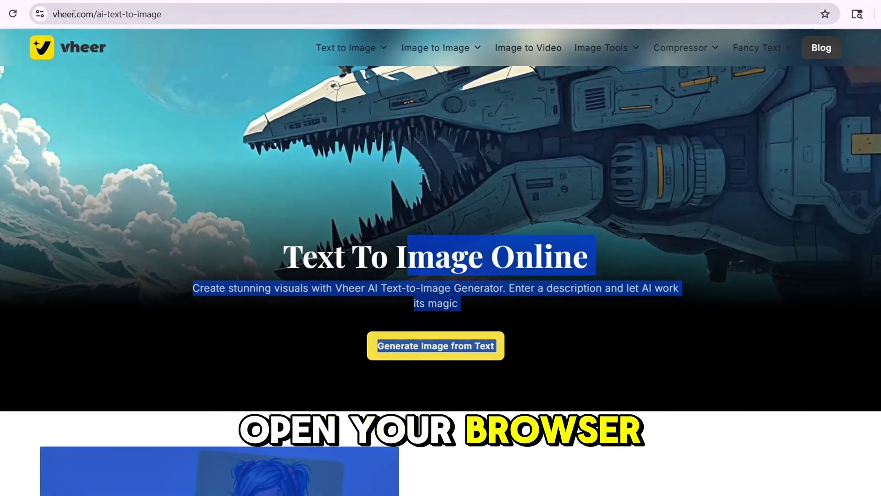
Step: Go to vheer.com and open the AI Text To Image generator
{"action": "left_click", "coordinate": [186, 9]}
{"action": "key", "text": "End"}
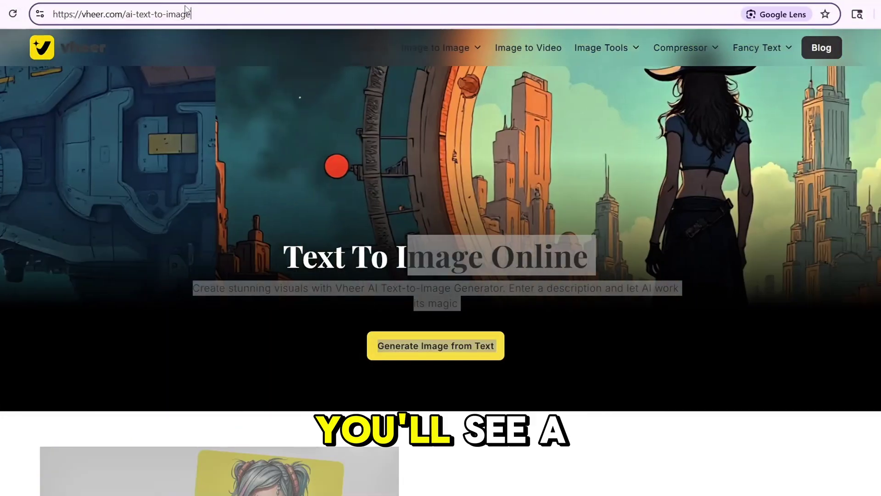
{"action": "key", "text": "BackSpace"}
{"action": "key", "text": "BackSpace"}
{"action": "key", "text": "BackSpace"}
{"action": "key", "text": "BackSpace"}
{"action": "key", "text": "BackSpace"}
{"action": "key", "text": "BackSpace"}
{"action": "key", "text": "BackSpace"}
{"action": "key", "text": "BackSpace"}
{"action": "key", "text": "BackSpace"}
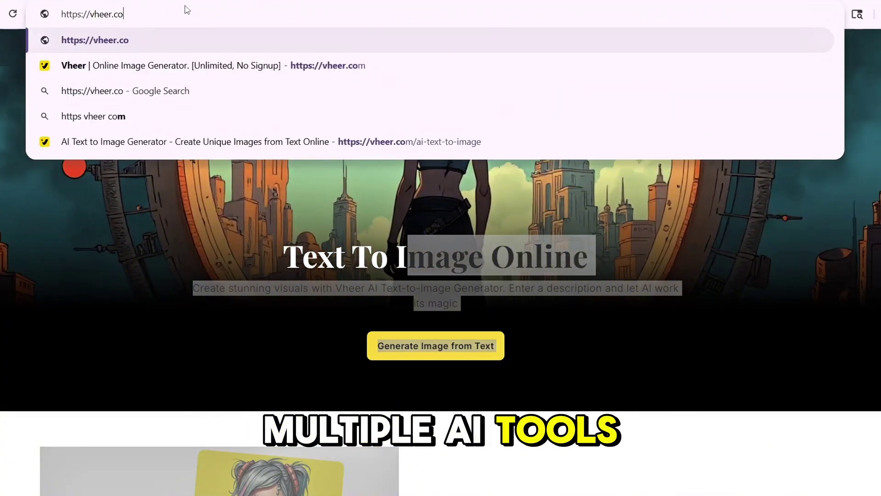
{"action": "type", "text": "m"}
{"action": "key", "text": "Return"}
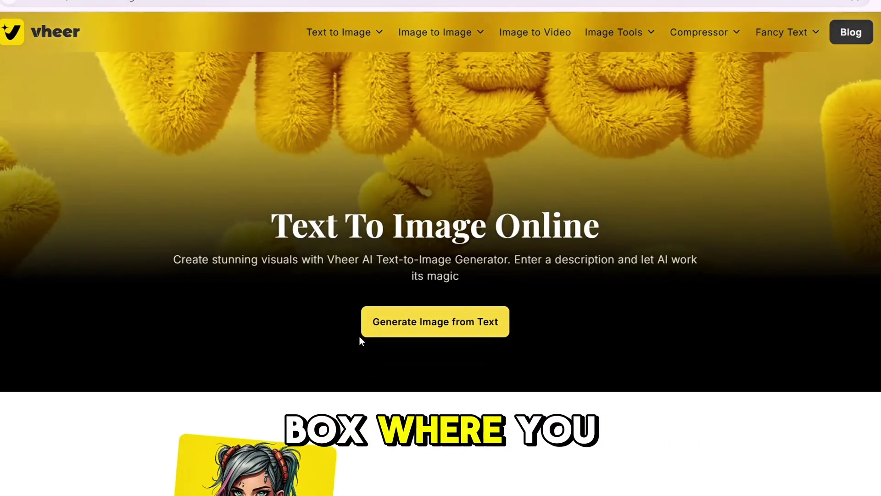
{"action": "scroll", "coordinate": [360, 336], "scroll_direction": "down", "scroll_amount": 2}
{"action": "left_click", "coordinate": [448, 217]}
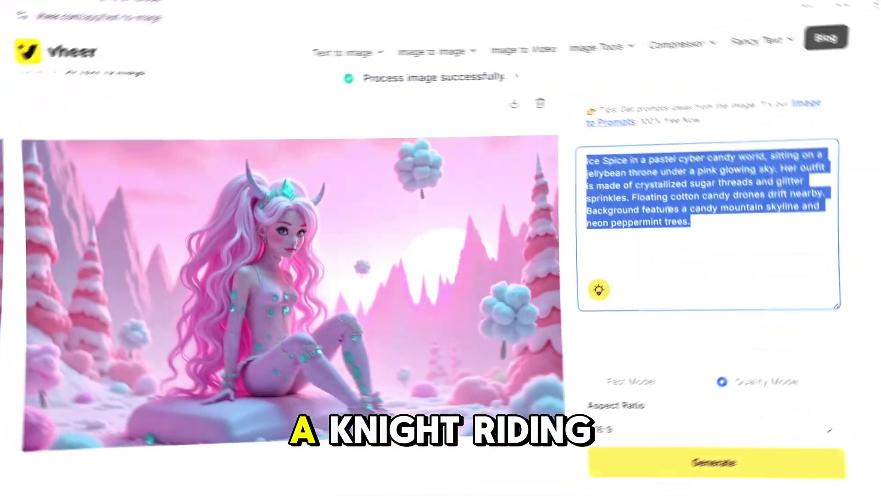
Step: Paste a new prompt and download the generated image
{"action": "type", "text": "Doja Cat inside a surreal underwater dreamscape, styled in Pixar fantasy. She floats in a bubble filled with glowing koi fish, surrounded by jellyfish chandeliers and coral arches. Her dress is made of flowing sea silk and bioluminescent scales."}
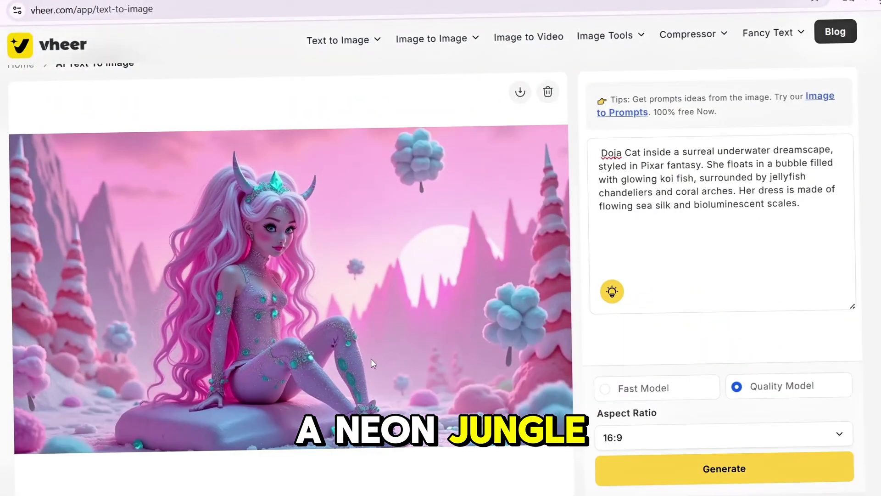
{"action": "scroll", "coordinate": [371, 359], "scroll_direction": "up", "scroll_amount": 1}
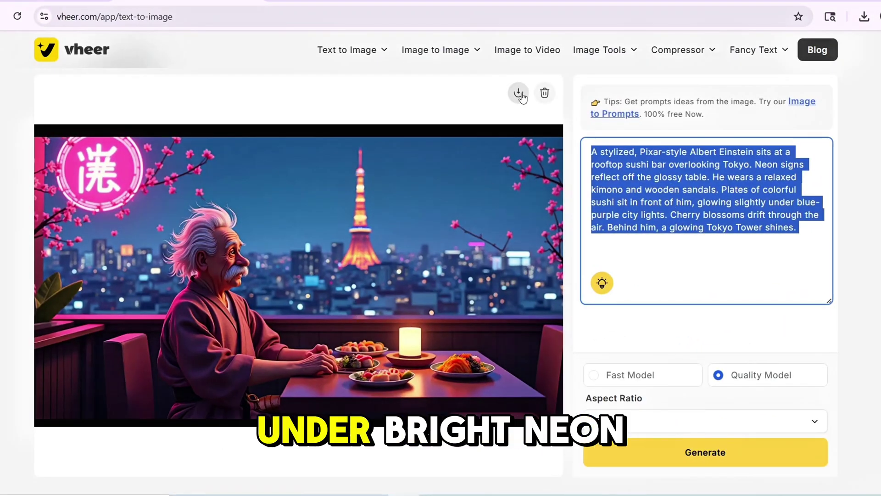
{"action": "left_click", "coordinate": [521, 95]}
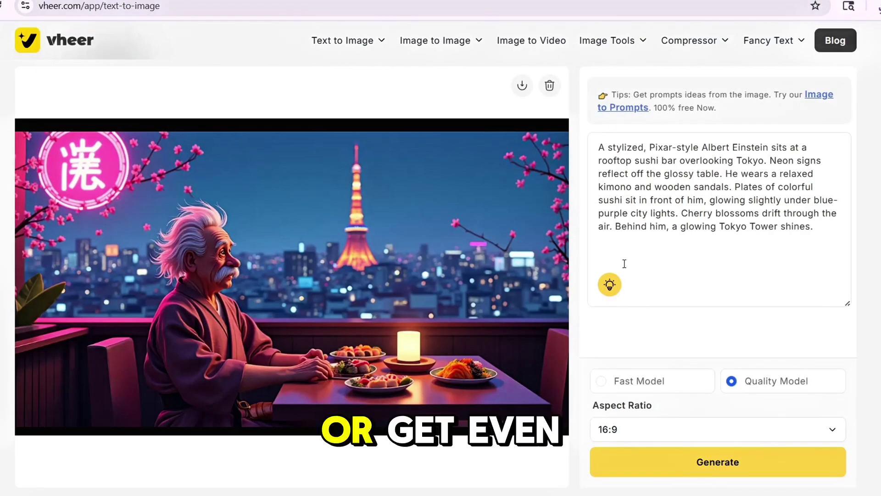
Step: Swap in the spa and armored warrior prompts, generating and downloading the warrior image
{"action": "key", "text": "ctrl+a"}
{"action": "type", "text": "A surreal spa scene inside a pastel-colored floating candy dome. A man reclines peacefully in a whipped-cream barber chair, eyes closed. Tiny astronauts in shiny suits move around his head. One astronaut hangs from a red licorice rope trimming hair with candy cane scissors. Another massages his scalp with peppermint orbs. A third monitors a tiny control panel made from chocolate and jellybeans. The walls are made of soft gumdrop glass."}
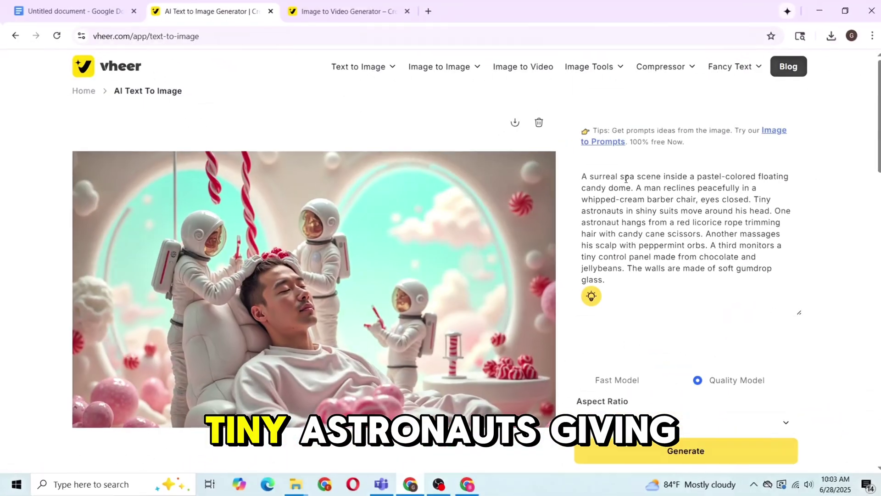
{"action": "key", "text": "ctrl+a"}
{"action": "type", "text": "Taylor Swift stands confidently in a futuristic battle zone, wearing shimmering, chrome-blue armor that glows with soft purple energy veins. Her hair flows behind her like liquid metal strands. The background features a digital skyline with floating towers, laser streaks, and a fractured sky. Her gauntlets emit a neon pulse, and she holds a crystal-edged energy blade with runes etched into it. The ground reflects a hazy mist and lights from above."}
{"action": "left_click", "coordinate": [515, 123]}
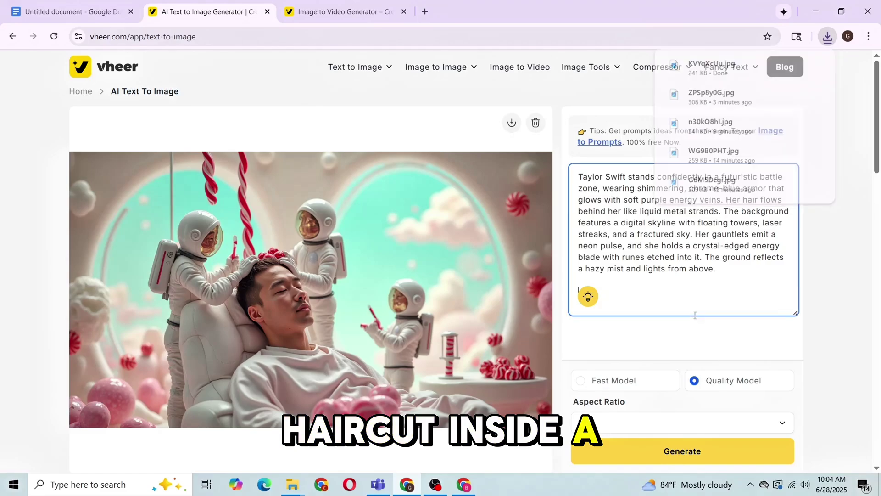
{"action": "left_click", "coordinate": [638, 453]}
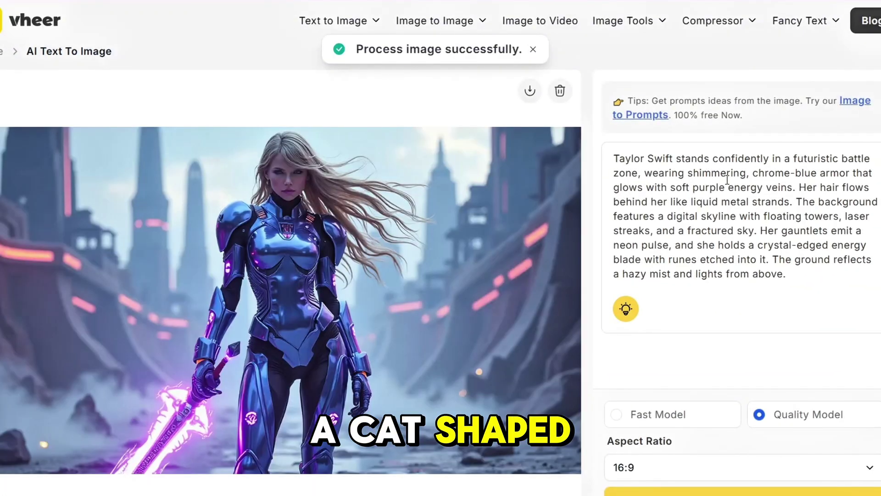
{"action": "left_click", "coordinate": [530, 90]}
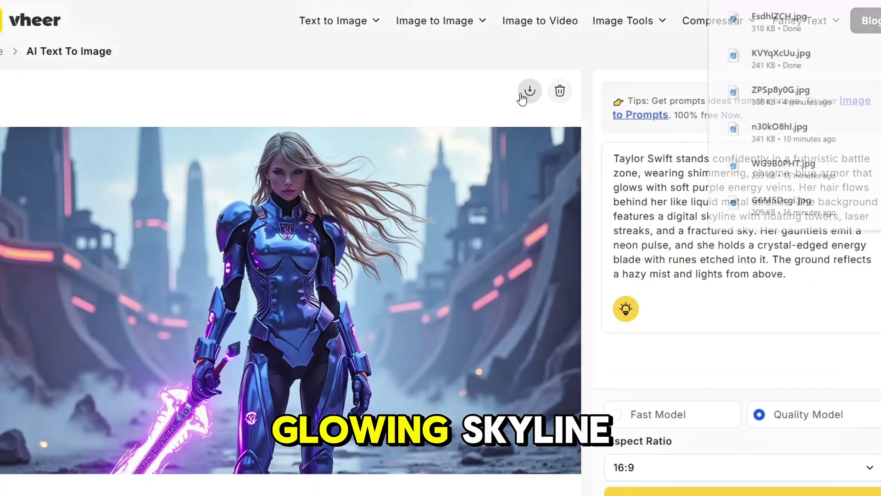
{"action": "key", "text": "ctrl+a"}
{"action": "type", "text": "Oprah, styled in regal, flowing robes with starry patterns, rides a majestic white unicorn with a glowing horn. The clouds around them are fluffy and luminous, tinted with pink and gold from a magical sunset. Oprah holds a lantern made of crystal, casting beams of warm light. Below, floating islands with waterfalls shimmer in the distance. The unicorn's mane streams behind in glistening strands."}
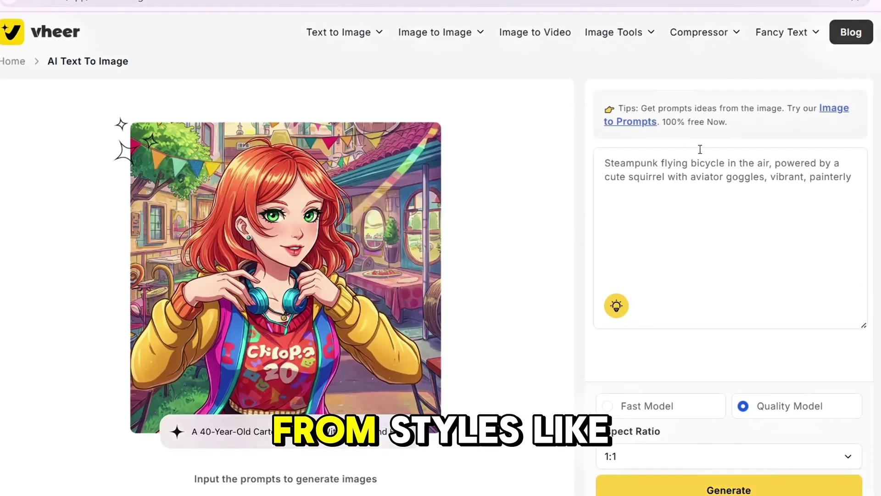
Step: Paste the candlelit studio prompt into the prompt box
{"action": "type", "text": "Rihanna in a glowing, candlelit studio surrounded by rose quartz walls and soft velvet curtains. She stands barefoot on a crystal platform, wearing a sheer pastel silk robe that reflects soft ambient light. A floating crystal microphone hovers in front of her, catching rainbow reflections. The background glows in soft pinks and purples with hints of gold mist. Floating candles drift gently in the air."}
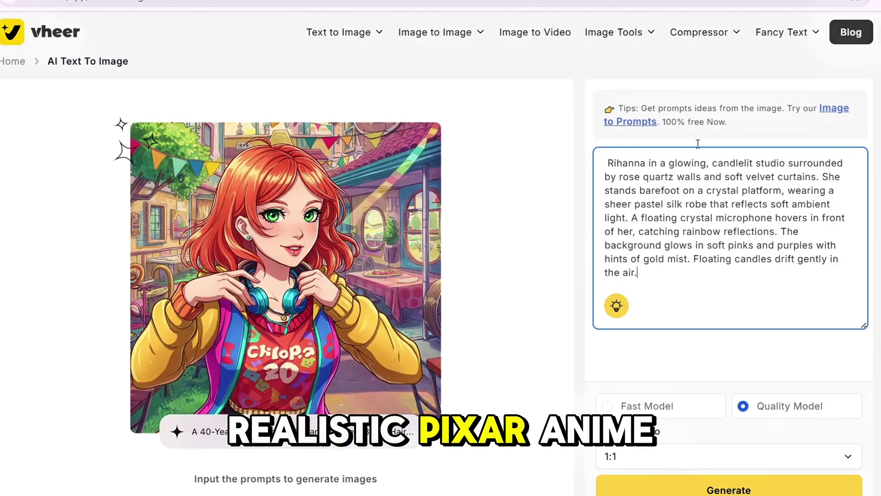
{"action": "double_click", "coordinate": [616, 190]}
{"action": "key", "text": "ctrl+a"}
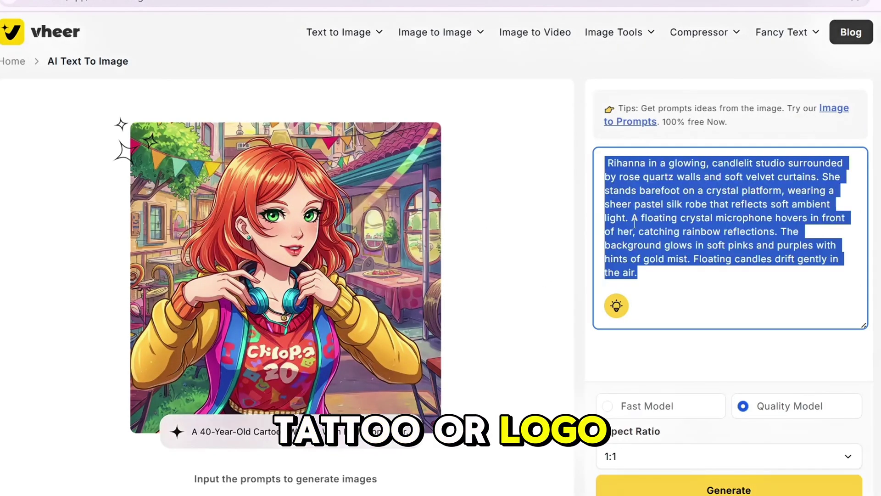
Step: Generate and download a 16:9 Quality Model café image, then go to Image to Video
{"action": "scroll", "coordinate": [646, 357], "scroll_direction": "down", "scroll_amount": 1}
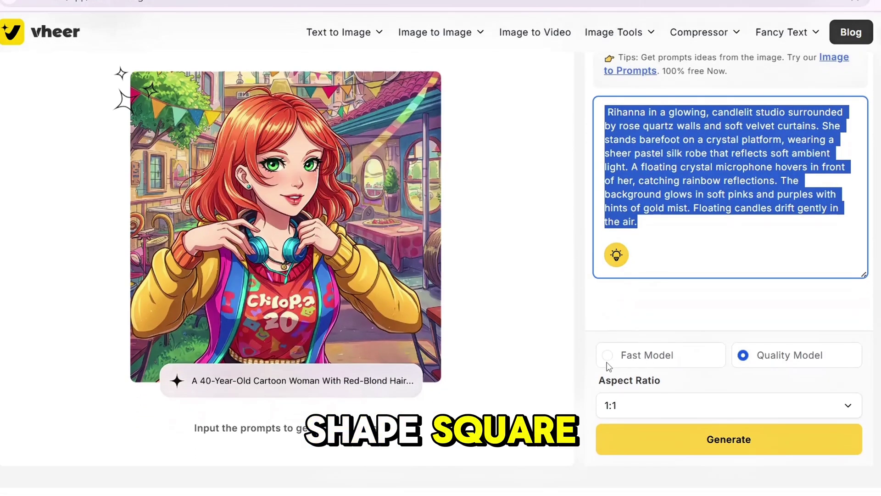
{"action": "left_click", "coordinate": [695, 361]}
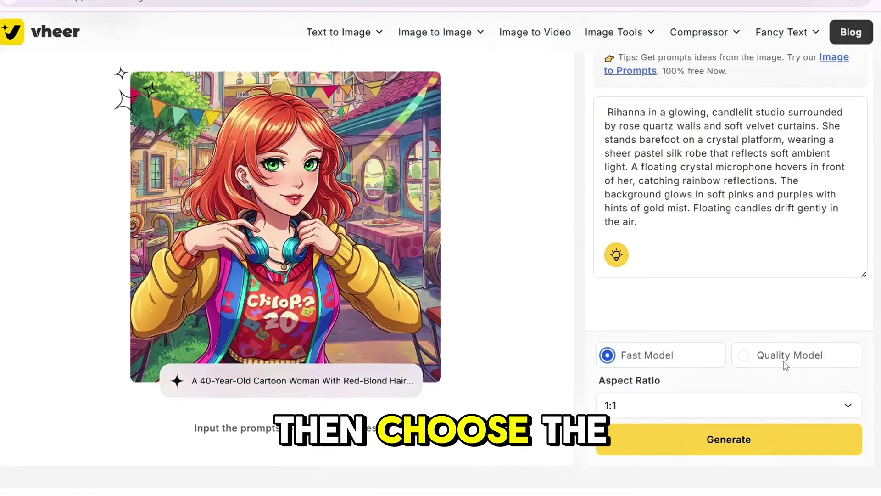
{"action": "left_click", "coordinate": [715, 411]}
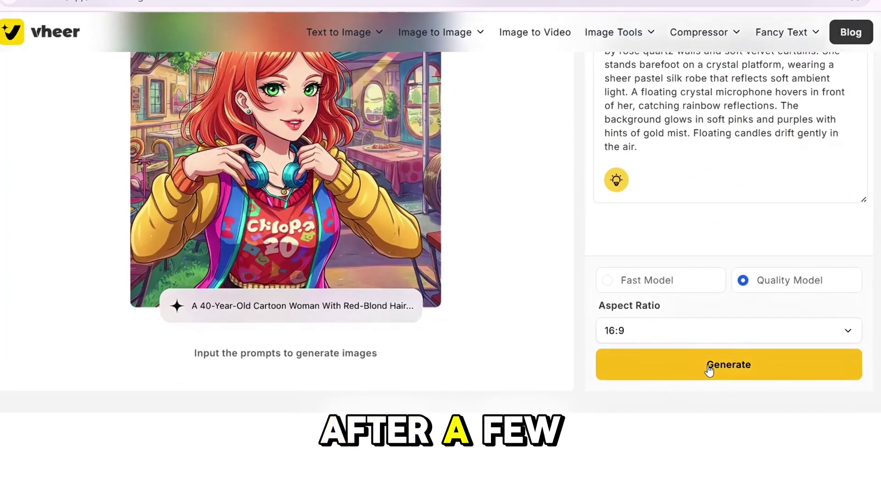
{"action": "left_click", "coordinate": [708, 439]}
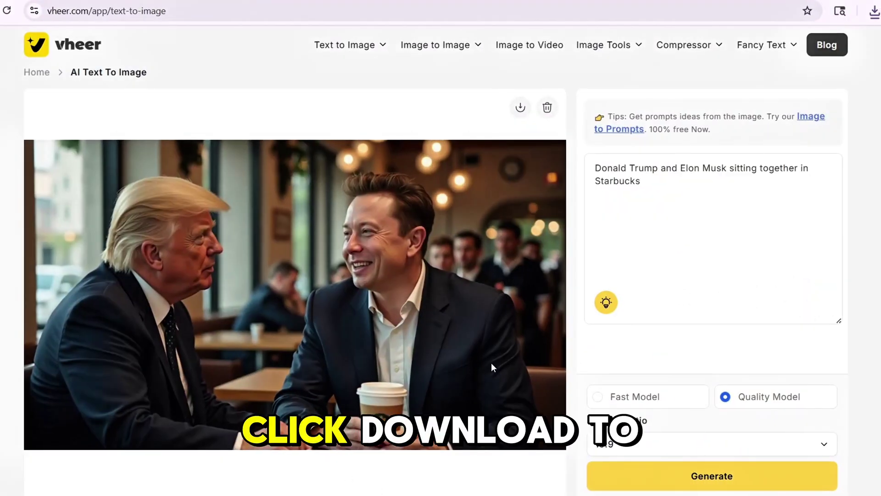
{"action": "left_click", "coordinate": [520, 109]}
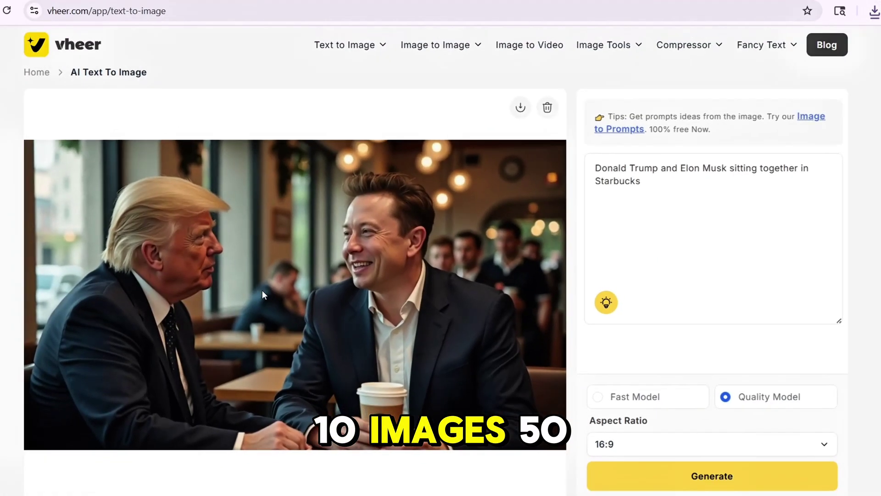
{"action": "left_click", "coordinate": [552, 46]}
{"action": "left_click", "coordinate": [441, 228]}
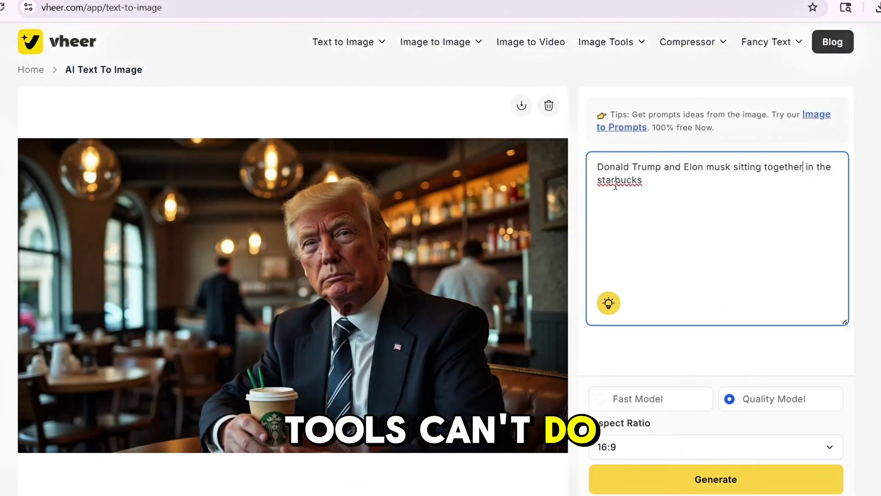
Step: Correct the prompt's spelling to 'Starbucks' and replace the prompt text with a person's name
{"action": "right_click", "coordinate": [623, 180]}
{"action": "left_click", "coordinate": [638, 199]}
{"action": "triple_click", "coordinate": [693, 180]}
{"action": "type", "text": "Donald Trump and Elon Musk sitting go"}
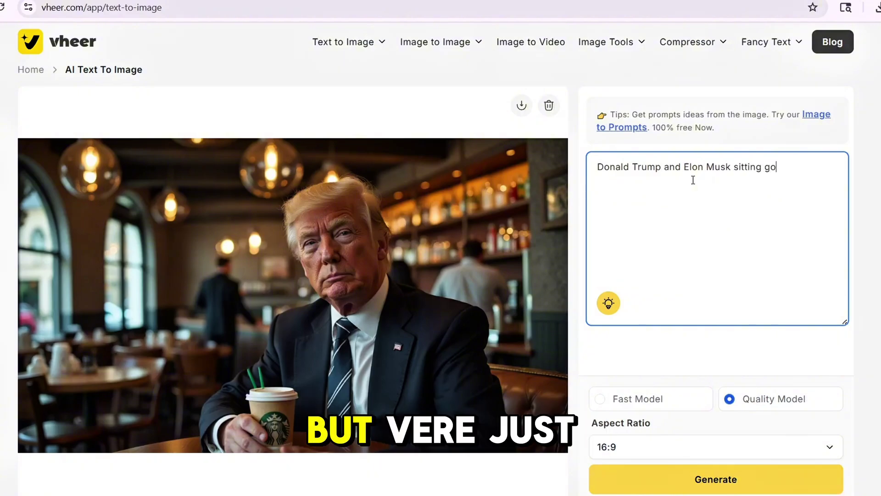
Step: Fix the remaining misspellings to 'together' and 'Starbucks' using spelling suggestions
{"action": "right_click", "coordinate": [783, 167]}
{"action": "left_click", "coordinate": [687, 189]}
{"action": "right_click", "coordinate": [622, 183]}
{"action": "left_click", "coordinate": [652, 198]}
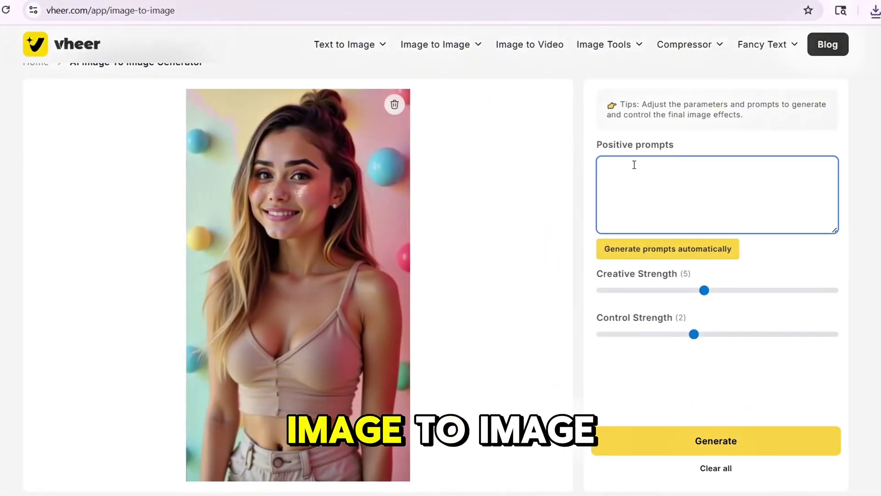
Step: Paste the long scene description as the positive prompt and start the portrait transformation
{"action": "key", "text": "ctrl+v"}
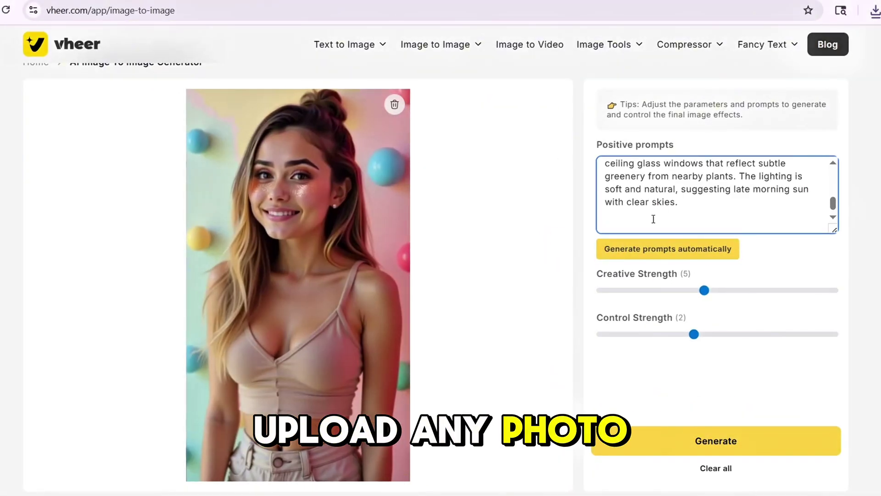
{"action": "scroll", "coordinate": [653, 219], "scroll_direction": "up", "scroll_amount": 6}
{"action": "scroll", "coordinate": [654, 197], "scroll_direction": "down", "scroll_amount": 6}
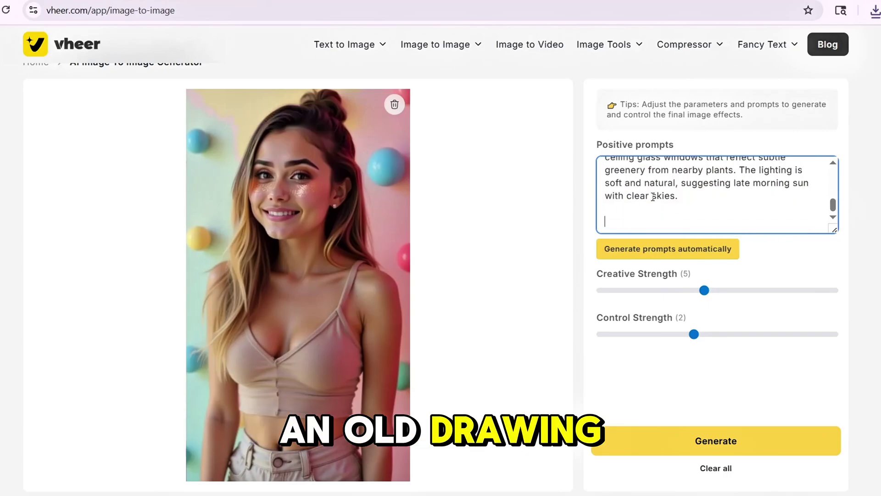
{"action": "scroll", "coordinate": [487, 233], "scroll_direction": "down", "scroll_amount": 4}
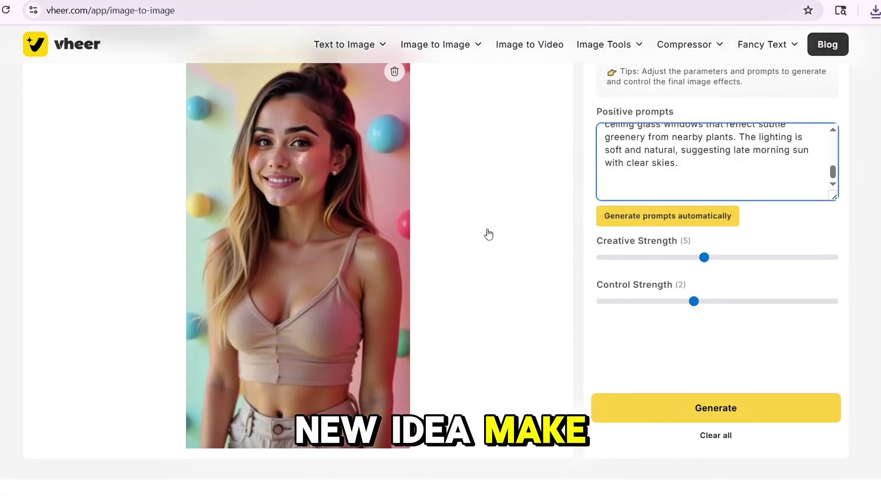
{"action": "scroll", "coordinate": [503, 189], "scroll_direction": "up", "scroll_amount": 4}
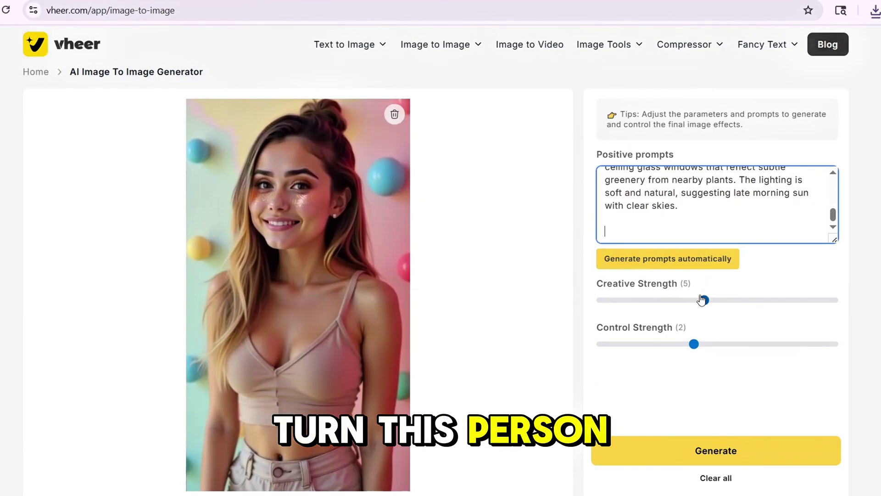
{"action": "left_click", "coordinate": [684, 450]}
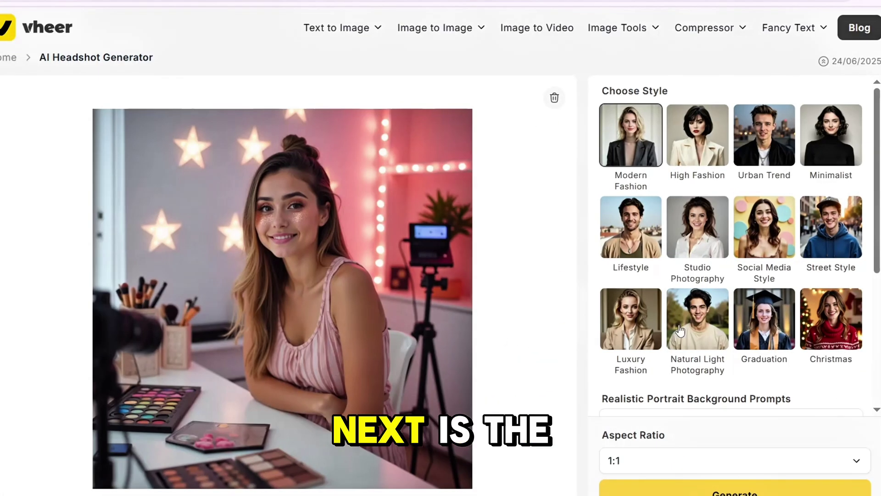
Step: Set the headshot aspect ratio to 9:16 and generate the black-turtleneck portrait
{"action": "scroll", "coordinate": [789, 312], "scroll_direction": "down", "scroll_amount": 1}
{"action": "scroll", "coordinate": [792, 287], "scroll_direction": "up", "scroll_amount": 1}
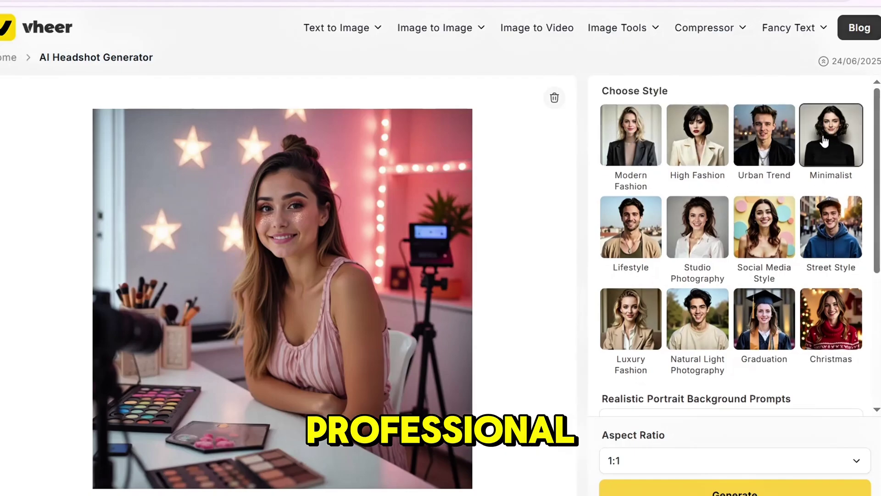
{"action": "scroll", "coordinate": [769, 255], "scroll_direction": "down", "scroll_amount": 8}
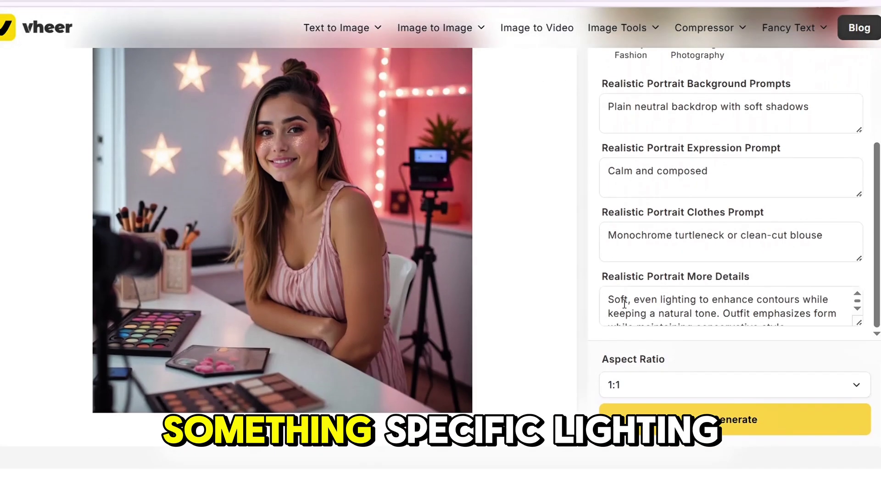
{"action": "left_click", "coordinate": [635, 386]}
{"action": "left_click", "coordinate": [654, 324]}
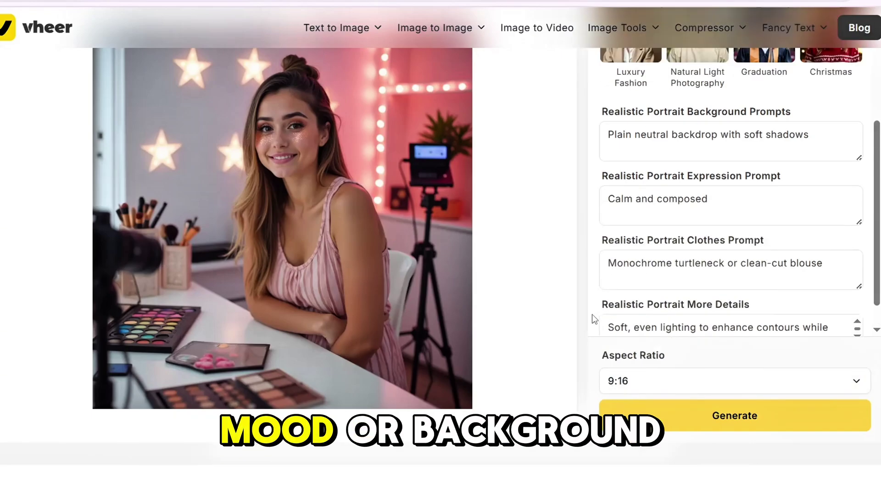
{"action": "left_click", "coordinate": [679, 416]}
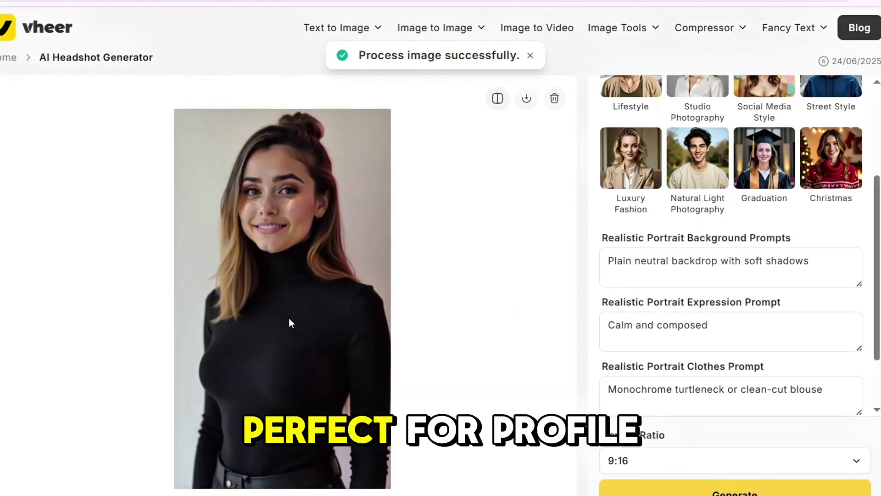
{"action": "scroll", "coordinate": [700, 211], "scroll_direction": "up", "scroll_amount": 3}
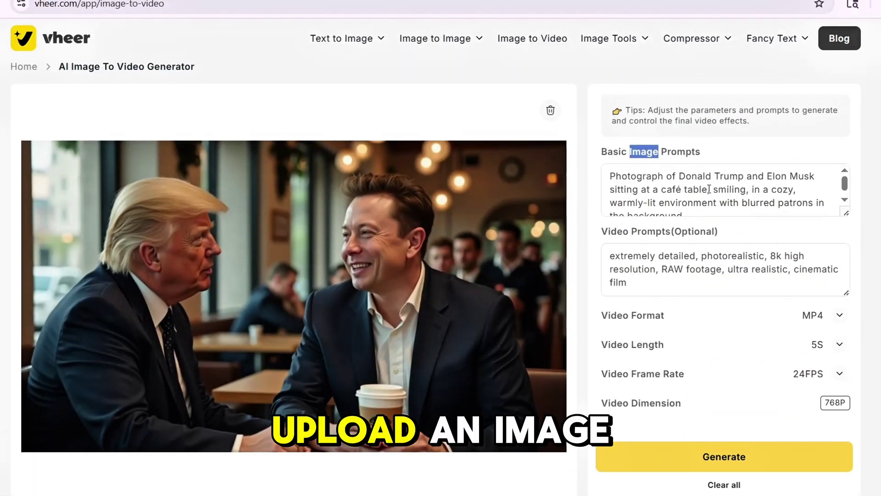
Step: Set the video frame rate to 30fps and generate the clip
{"action": "triple_click", "coordinate": [709, 189]}
{"action": "left_click", "coordinate": [813, 314]}
{"action": "left_click", "coordinate": [721, 350]}
{"action": "left_click", "coordinate": [839, 370]}
{"action": "left_click", "coordinate": [712, 454]}
{"action": "left_click", "coordinate": [724, 456]}
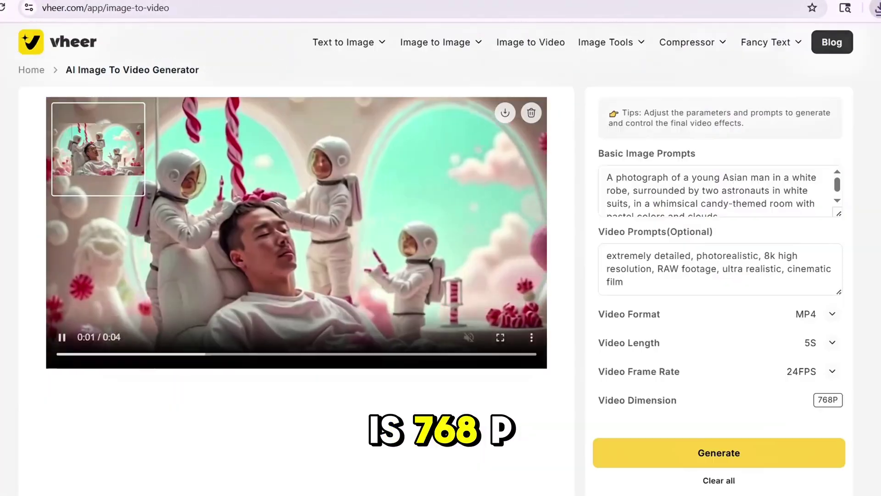
Step: Open the AI Avatar Generator page from the tool list
{"action": "mouse_move", "coordinate": [345, 40]}
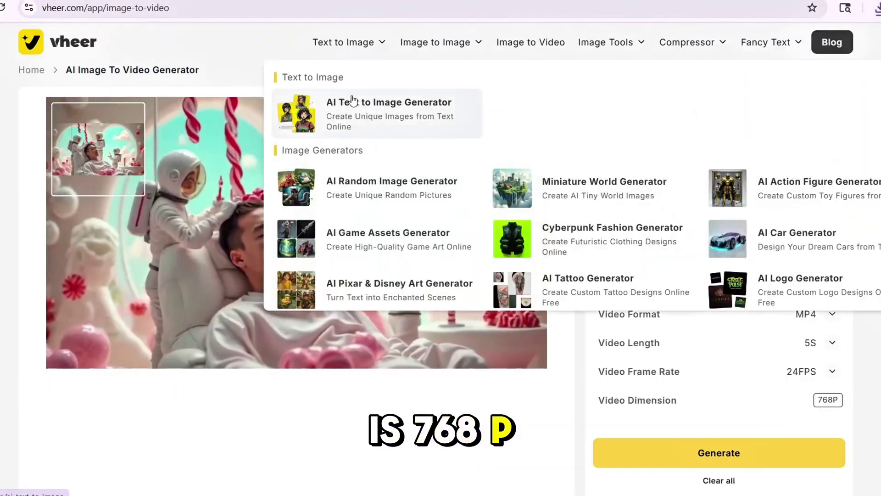
{"action": "scroll", "coordinate": [577, 239], "scroll_direction": "down", "scroll_amount": 3}
{"action": "left_click", "coordinate": [577, 240]}
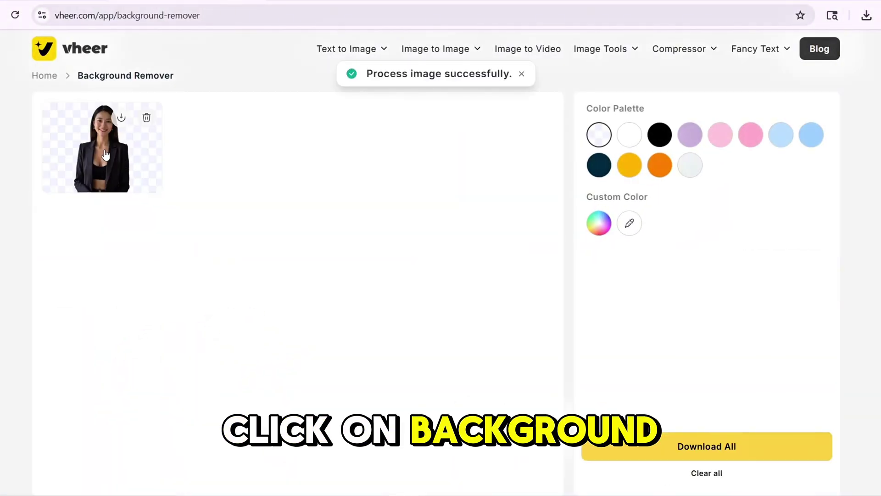
Step: Cycle the cutout background through yellow, orange, light grey, pink and purple, ending on black
{"action": "left_click", "coordinate": [626, 177]}
{"action": "left_click", "coordinate": [659, 173]}
{"action": "left_click", "coordinate": [686, 169]}
{"action": "left_click", "coordinate": [722, 138]}
{"action": "left_click", "coordinate": [687, 137]}
{"action": "left_click", "coordinate": [666, 135]}
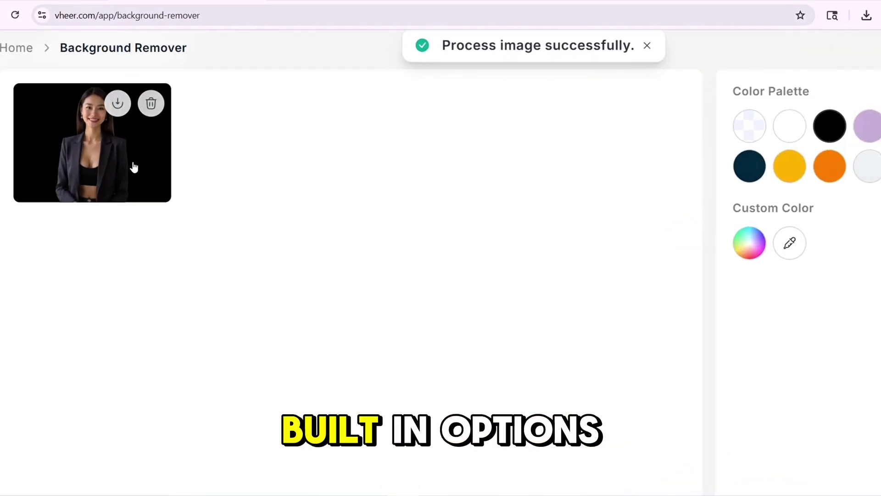
{"action": "mouse_move", "coordinate": [606, 48]}
{"action": "scroll", "coordinate": [379, 211], "scroll_direction": "down", "scroll_amount": 3}
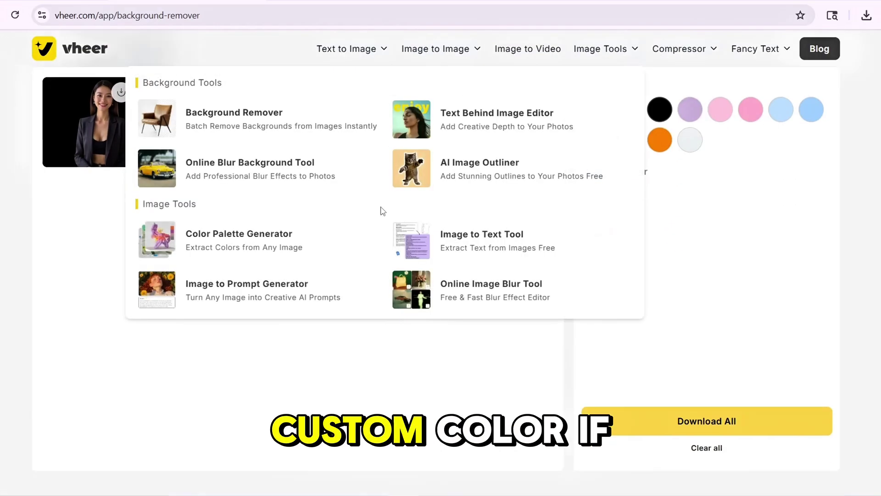
{"action": "scroll", "coordinate": [225, 255], "scroll_direction": "up", "scroll_amount": 3}
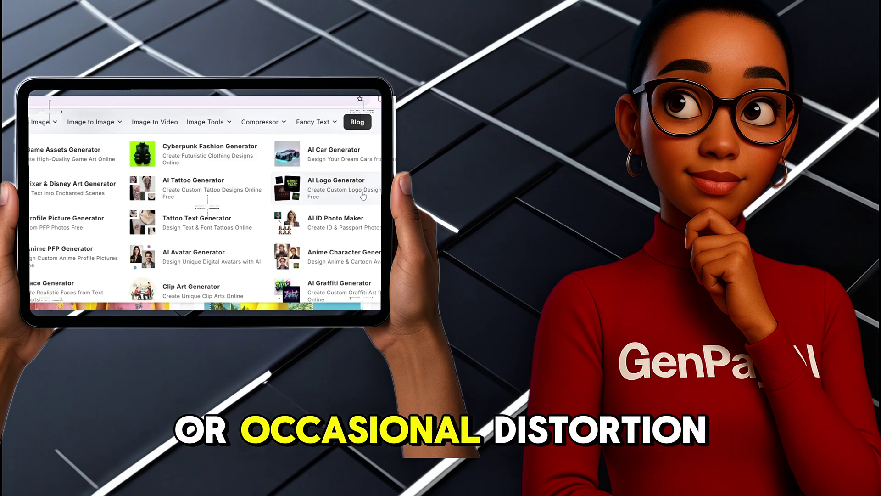
Step: Open the AI Logo Generator page and browse its examples and feature cards
{"action": "left_click", "coordinate": [355, 192]}
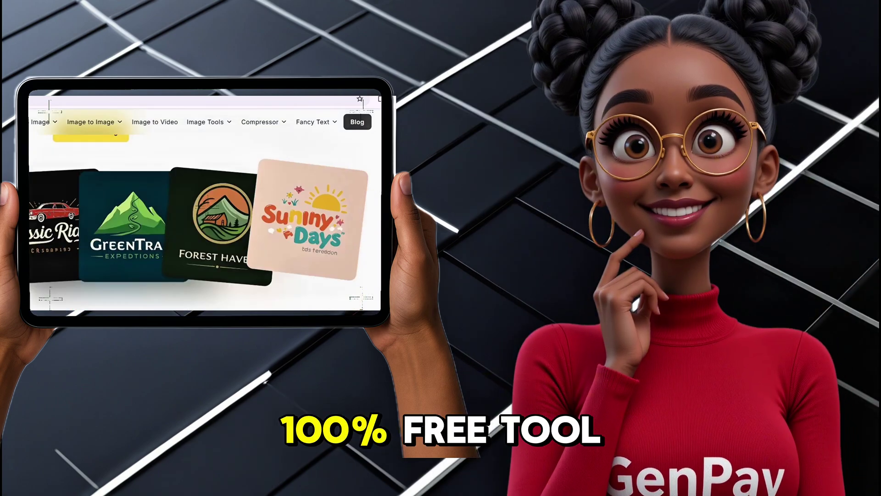
{"action": "scroll", "coordinate": [198, 213], "scroll_direction": "down", "scroll_amount": 5}
{"action": "scroll", "coordinate": [207, 207], "scroll_direction": "down", "scroll_amount": 10}
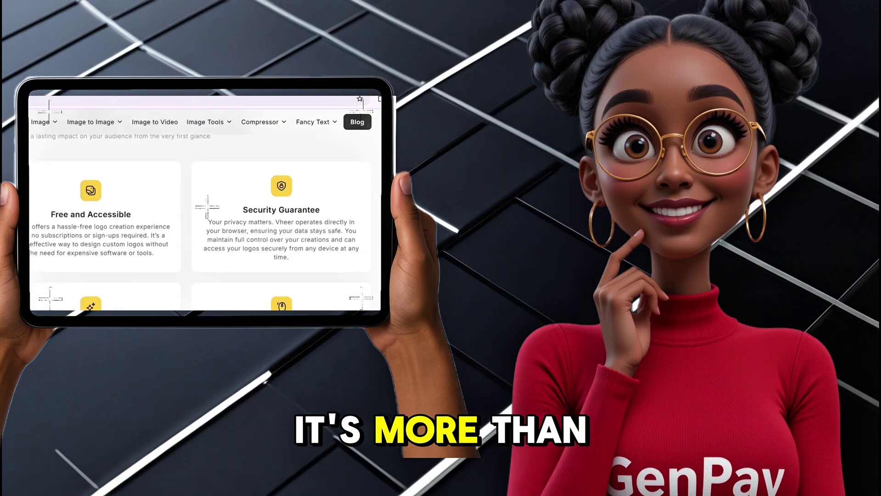
{"action": "scroll", "coordinate": [205, 202], "scroll_direction": "down", "scroll_amount": 5}
{"action": "scroll", "coordinate": [214, 146], "scroll_direction": "up", "scroll_amount": 7}
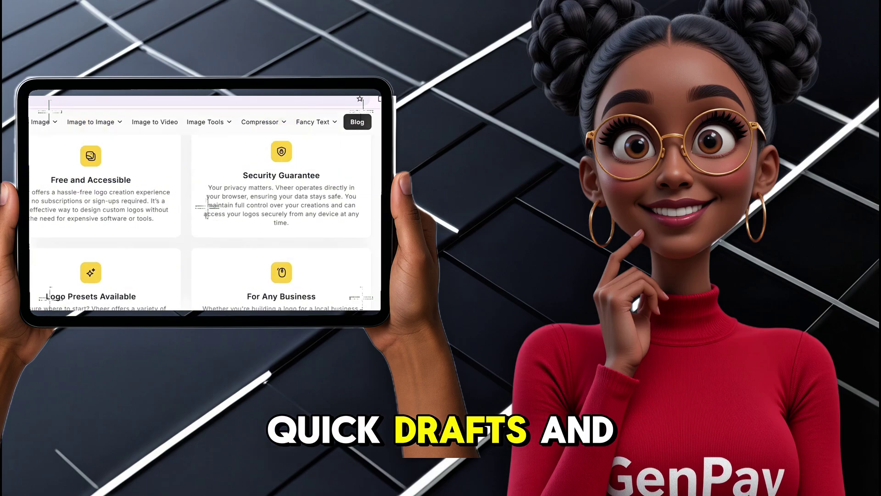
Step: Bring up the Image Tools list and the grid of image generators
{"action": "left_click", "coordinate": [206, 124]}
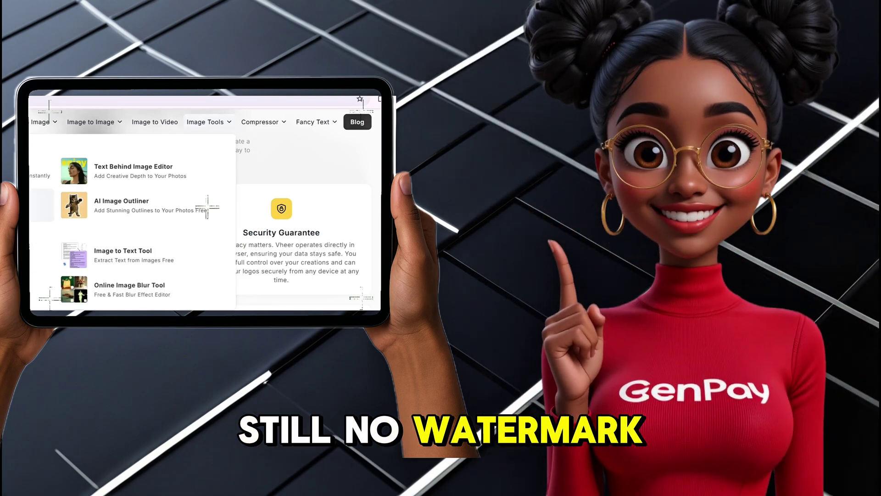
{"action": "scroll", "coordinate": [303, 239], "scroll_direction": "up", "scroll_amount": 1}
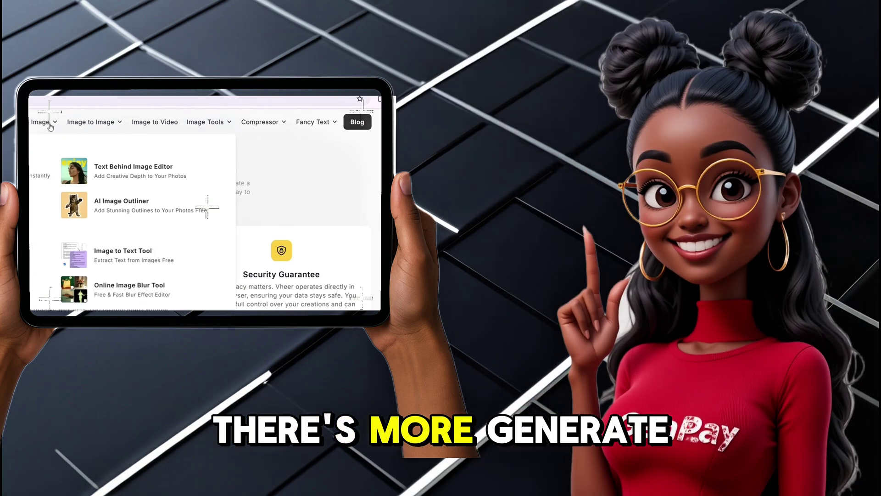
{"action": "left_click", "coordinate": [56, 122]}
Step: Open the AI ID Photo Maker page and browse through it
{"action": "scroll", "coordinate": [169, 238], "scroll_direction": "down", "scroll_amount": 2}
{"action": "scroll", "coordinate": [168, 239], "scroll_direction": "up", "scroll_amount": 1}
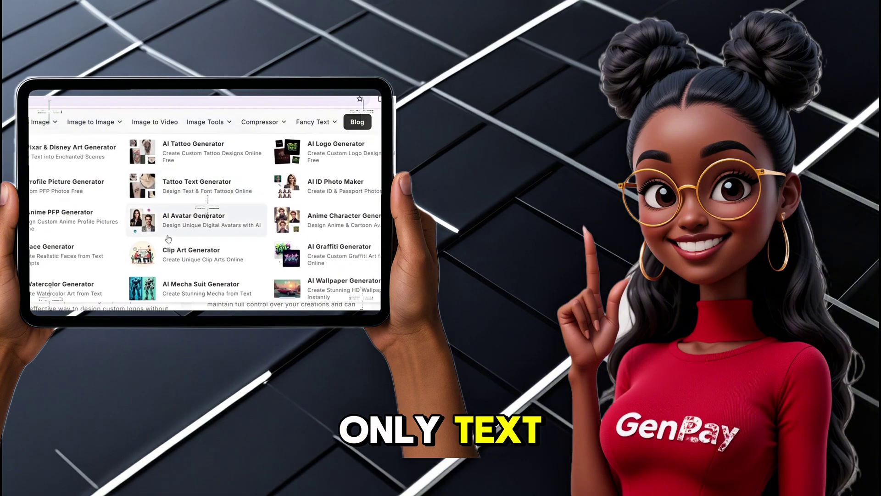
{"action": "left_click", "coordinate": [343, 192]}
{"action": "scroll", "coordinate": [145, 238], "scroll_direction": "down", "scroll_amount": 15}
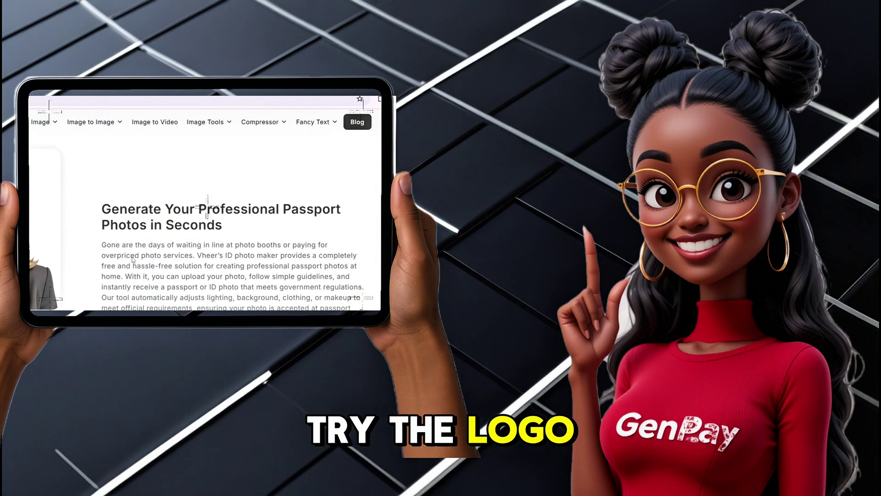
{"action": "scroll", "coordinate": [133, 260], "scroll_direction": "down", "scroll_amount": 2}
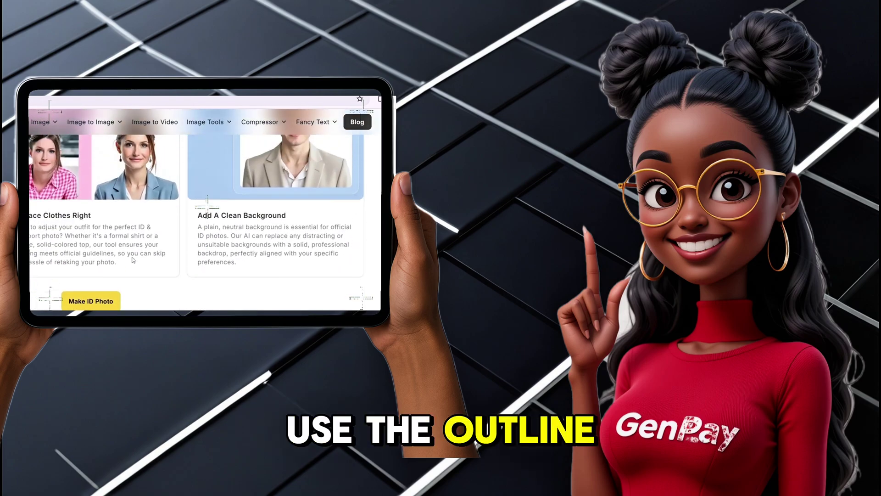
{"action": "scroll", "coordinate": [132, 260], "scroll_direction": "up", "scroll_amount": 8}
{"action": "scroll", "coordinate": [133, 260], "scroll_direction": "down", "scroll_amount": 3}
{"action": "scroll", "coordinate": [133, 260], "scroll_direction": "down", "scroll_amount": 10}
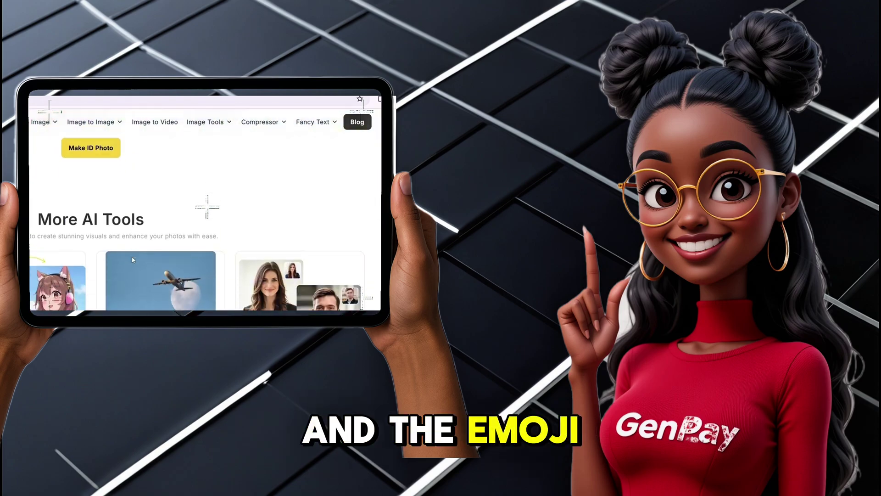
{"action": "scroll", "coordinate": [132, 257], "scroll_direction": "up", "scroll_amount": 5}
{"action": "scroll", "coordinate": [132, 257], "scroll_direction": "up", "scroll_amount": 3}
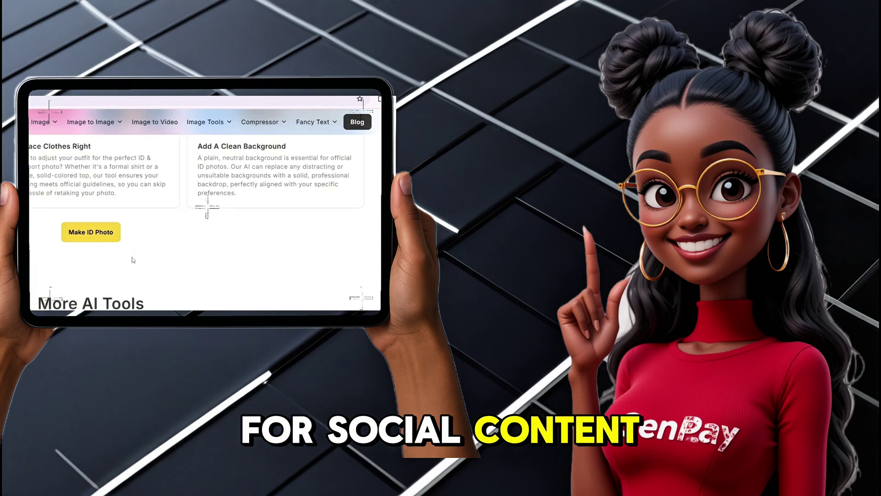
{"action": "scroll", "coordinate": [133, 257], "scroll_direction": "down", "scroll_amount": 3}
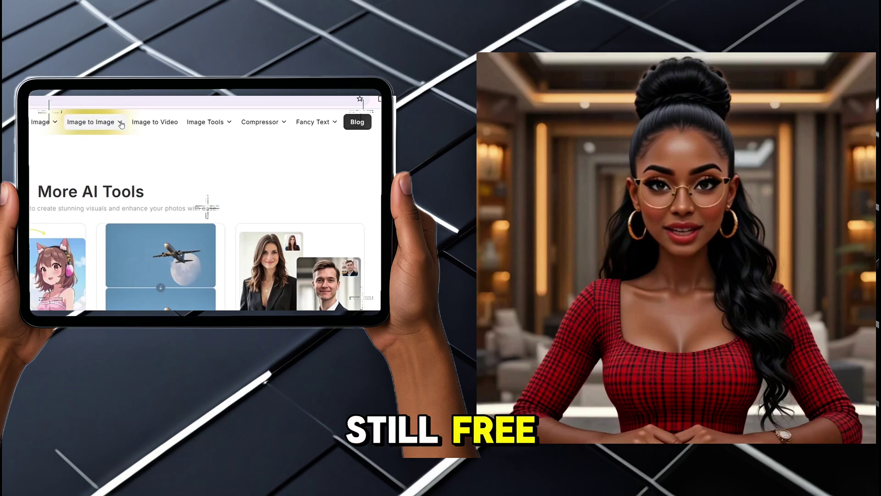
Step: Open the AI Food Generator from the image generator list and browse its samples
{"action": "left_click", "coordinate": [71, 123]}
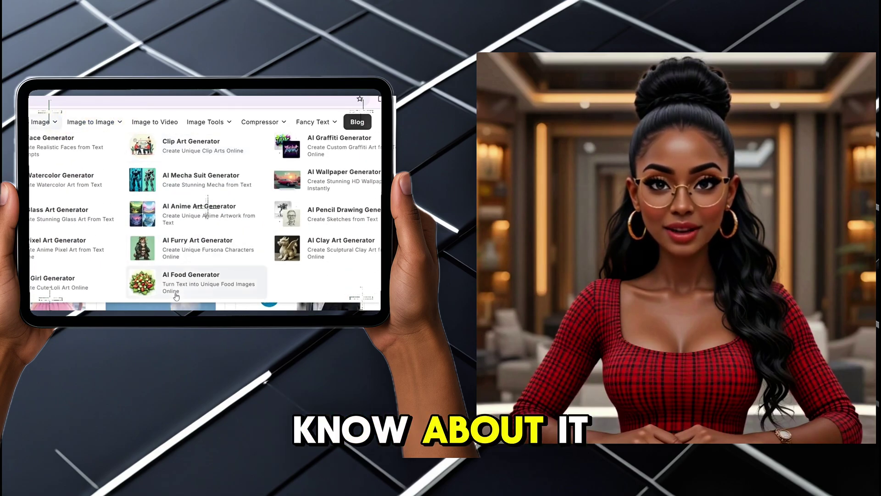
{"action": "left_click", "coordinate": [191, 275]}
{"action": "scroll", "coordinate": [208, 207], "scroll_direction": "down", "scroll_amount": 10}
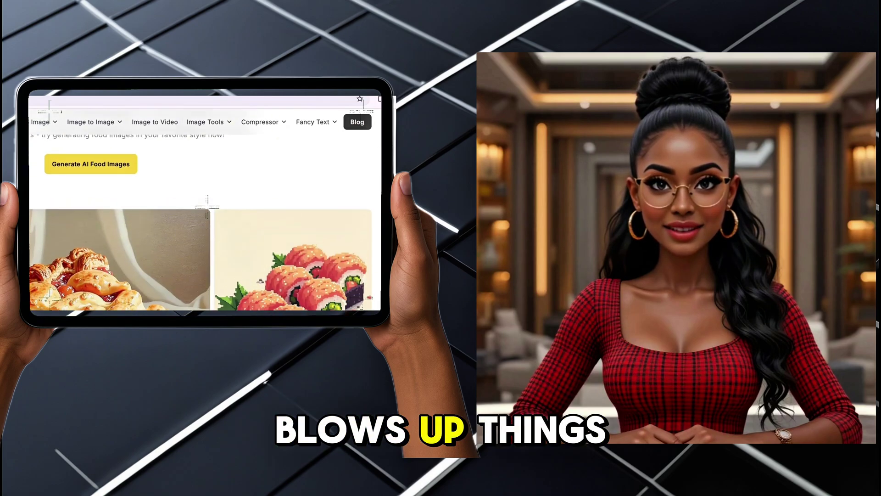
{"action": "scroll", "coordinate": [205, 202], "scroll_direction": "down", "scroll_amount": 5}
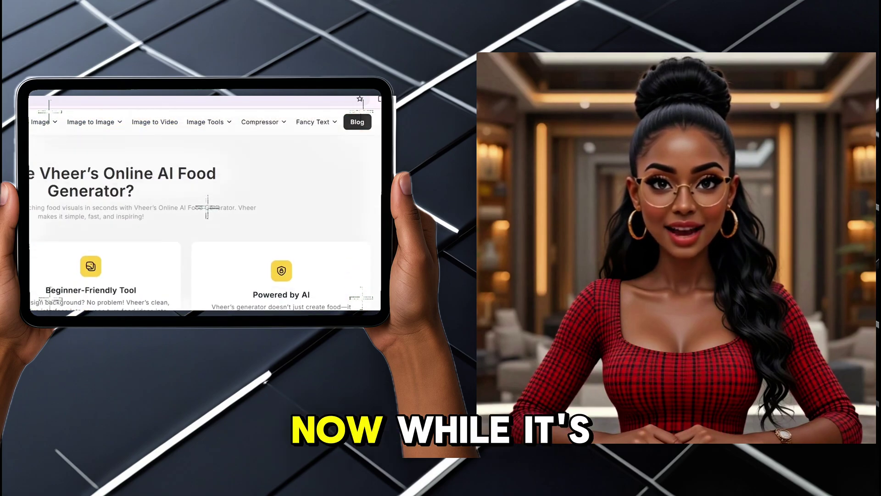